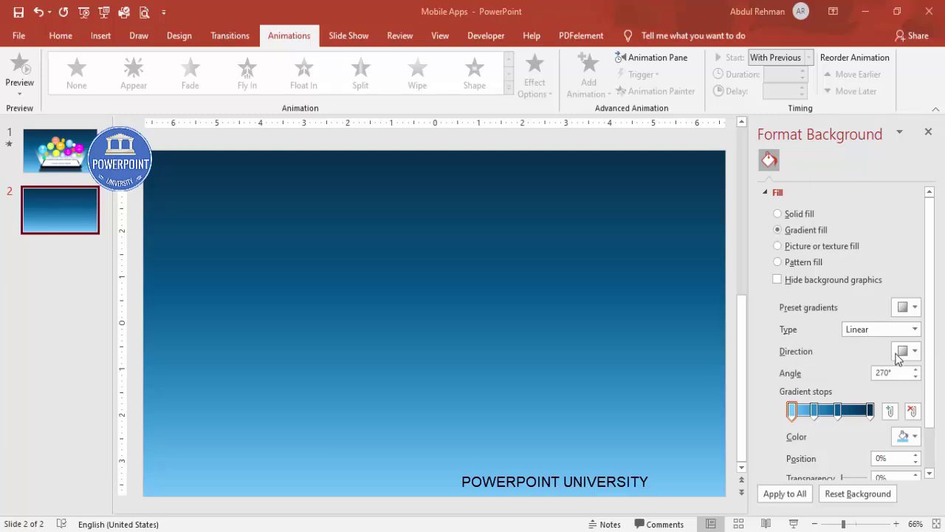
Apply the linear-down direction so the background gradient runs at 270°, navy top to light-blue bottom.
{"action": "left_click", "coordinate": [908, 351]}
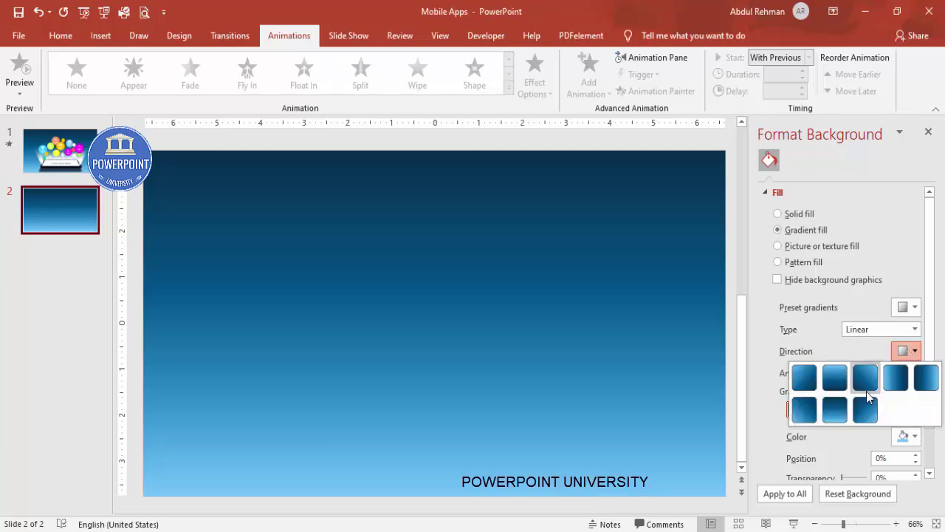
{"action": "left_click", "coordinate": [837, 415]}
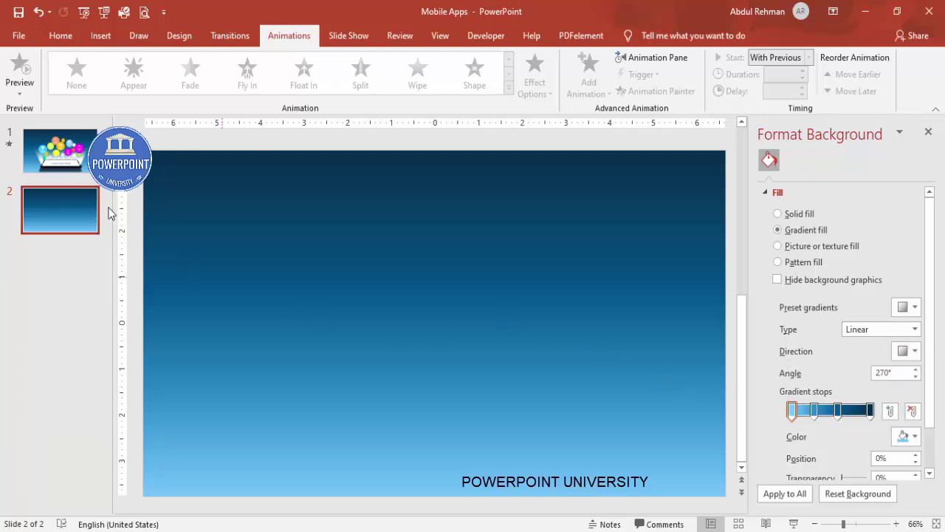
{"action": "left_click", "coordinate": [99, 38]}
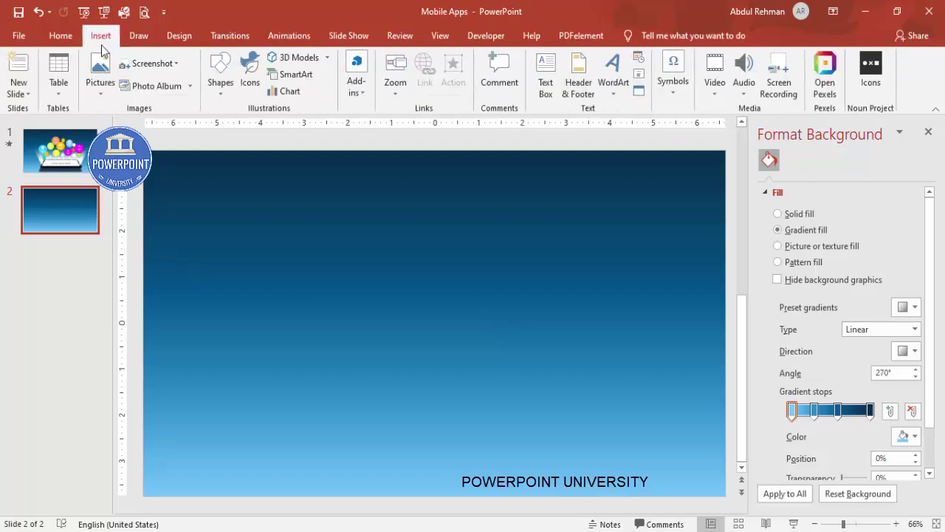
Draw a 3.65" by 7.59" rounded rectangle mid-slide and make its corners less rounded.
{"action": "left_click", "coordinate": [214, 90]}
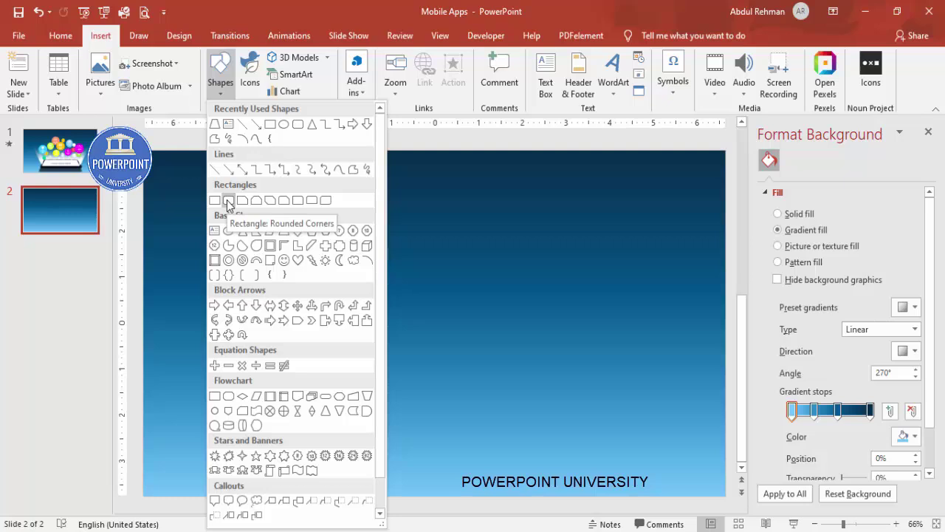
{"action": "left_click", "coordinate": [228, 200]}
{"action": "mouse_move", "coordinate": [279, 264]}
{"action": "left_mouse_down"}
{"action": "mouse_move", "coordinate": [495, 354]}
{"action": "mouse_move", "coordinate": [608, 432]}
{"action": "left_mouse_up"}
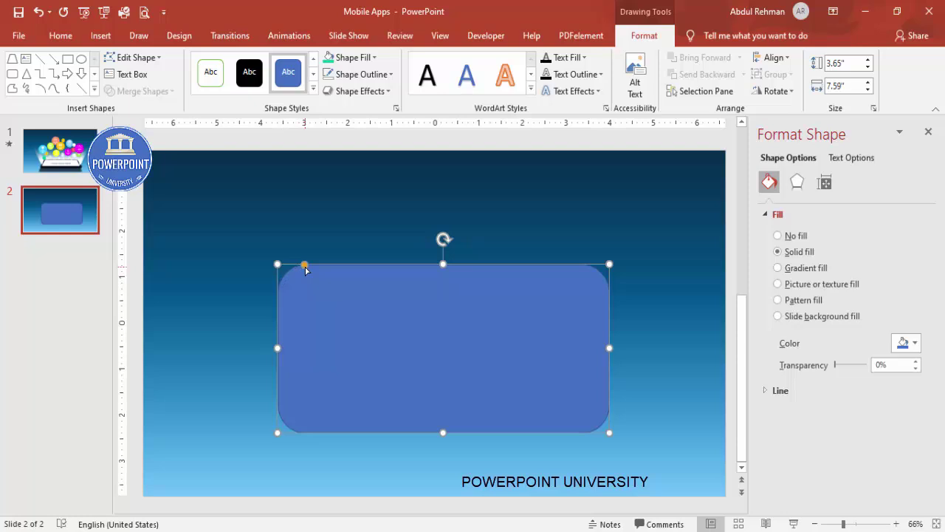
{"action": "left_click_drag", "start_coordinate": [305, 265], "coordinate": [305, 266]}
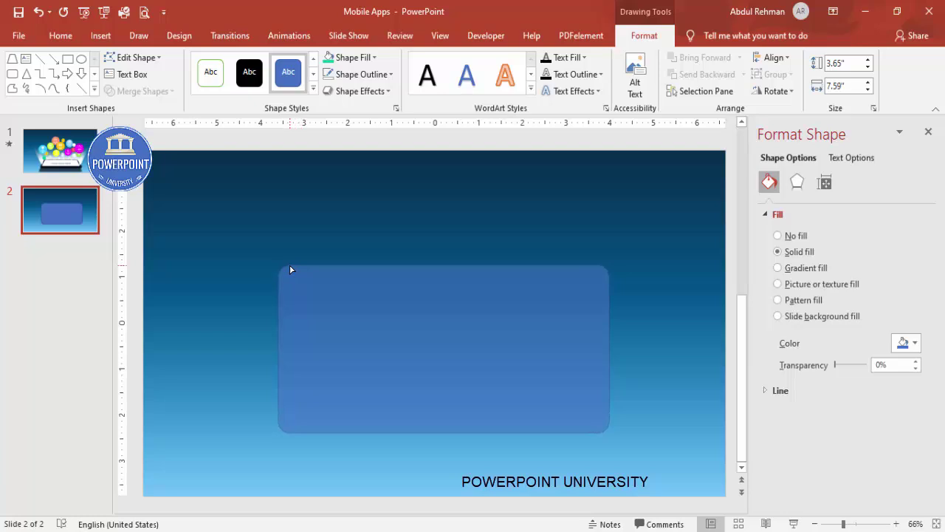
{"action": "left_click_drag", "start_coordinate": [290, 270], "coordinate": [291, 269]}
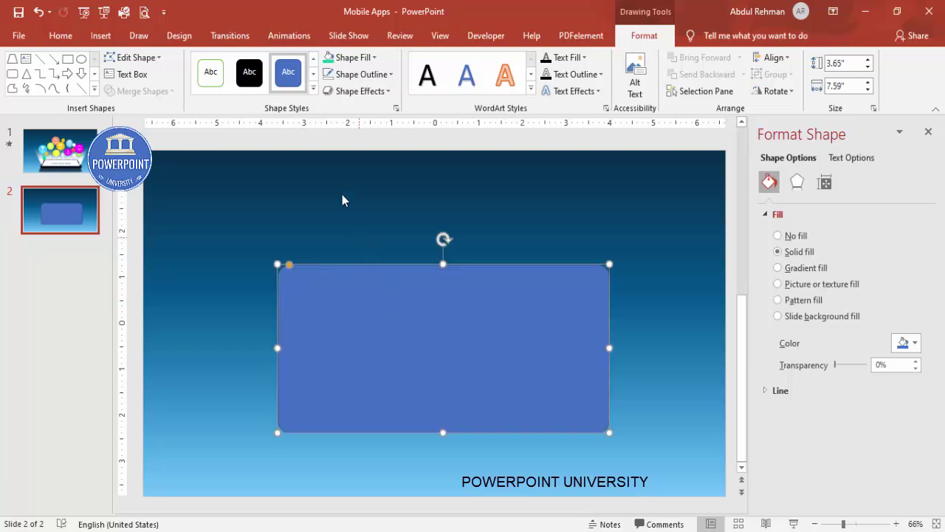
Remove the rectangle's outline and fill it with the standard Dark Blue colour.
{"action": "left_click", "coordinate": [360, 75]}
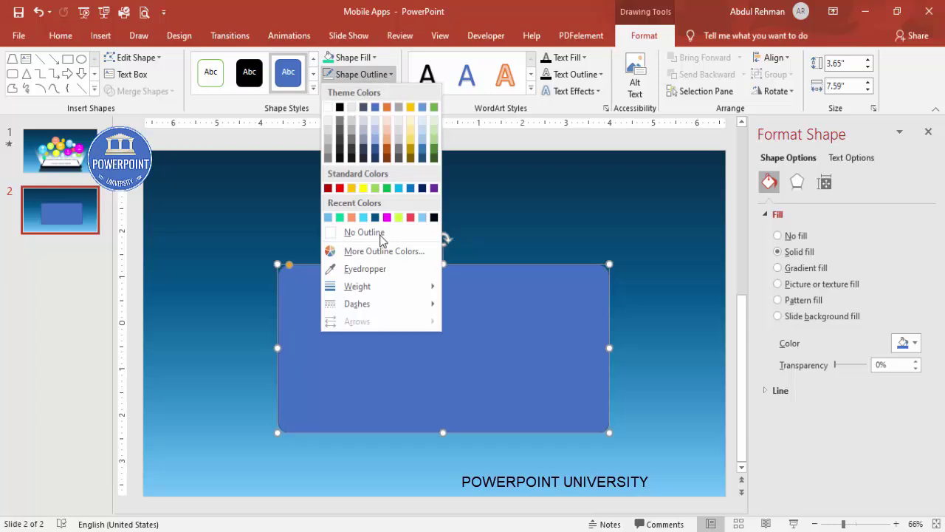
{"action": "left_click", "coordinate": [353, 232]}
{"action": "left_click", "coordinate": [364, 57]}
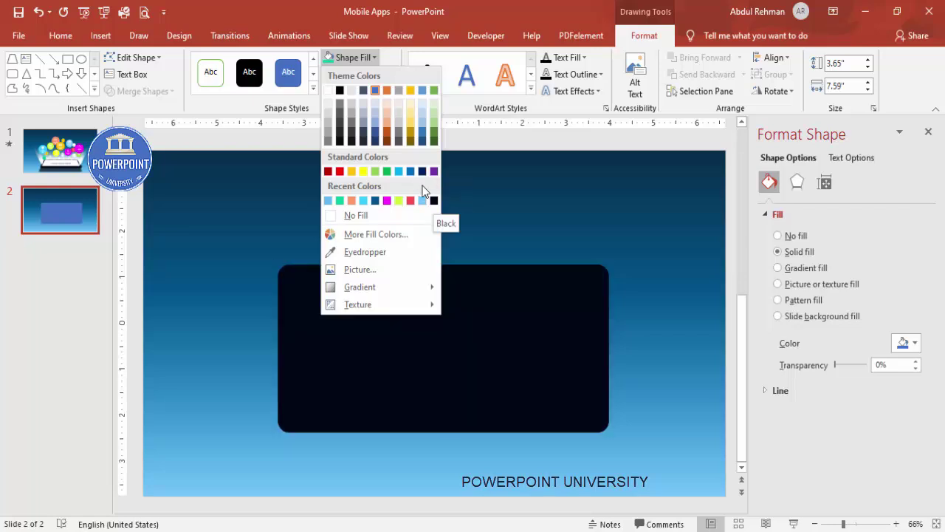
{"action": "left_click", "coordinate": [423, 172]}
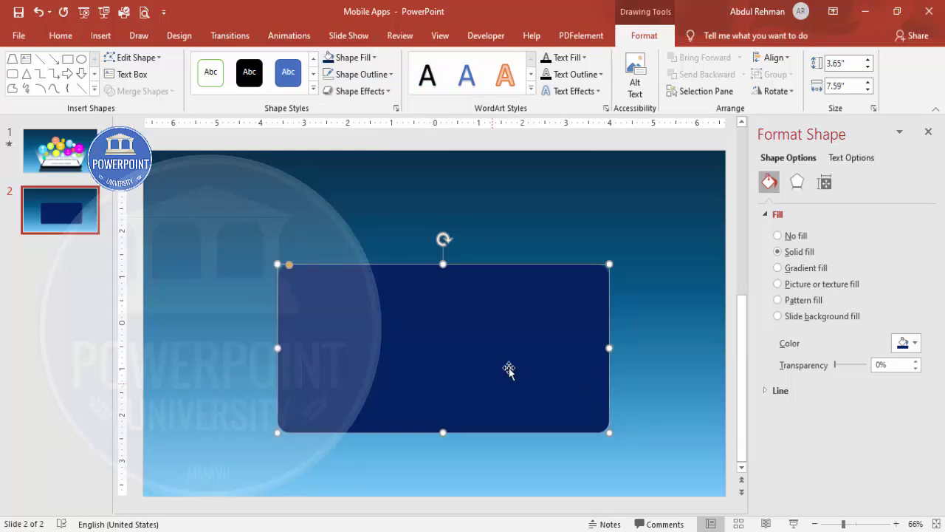
Show the rectangle's Effects settings with the 3-D Rotation section expanded.
{"action": "left_click", "coordinate": [798, 183]}
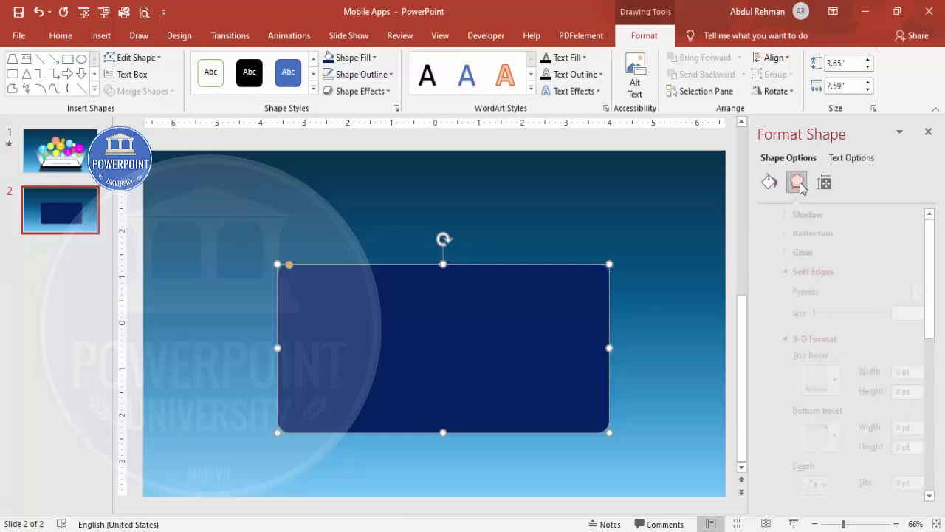
{"action": "left_click", "coordinate": [769, 342]}
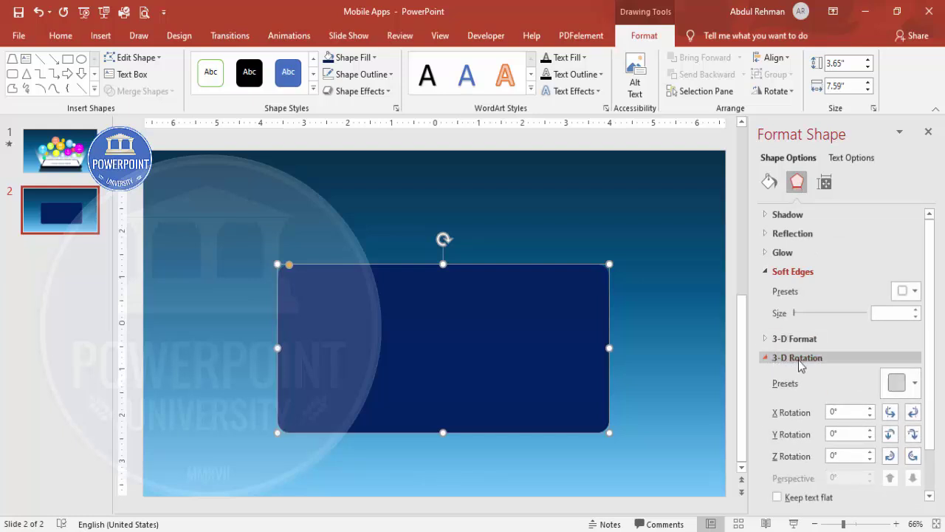
{"action": "scroll", "coordinate": [931, 354], "scroll_direction": "down", "scroll_amount": 2}
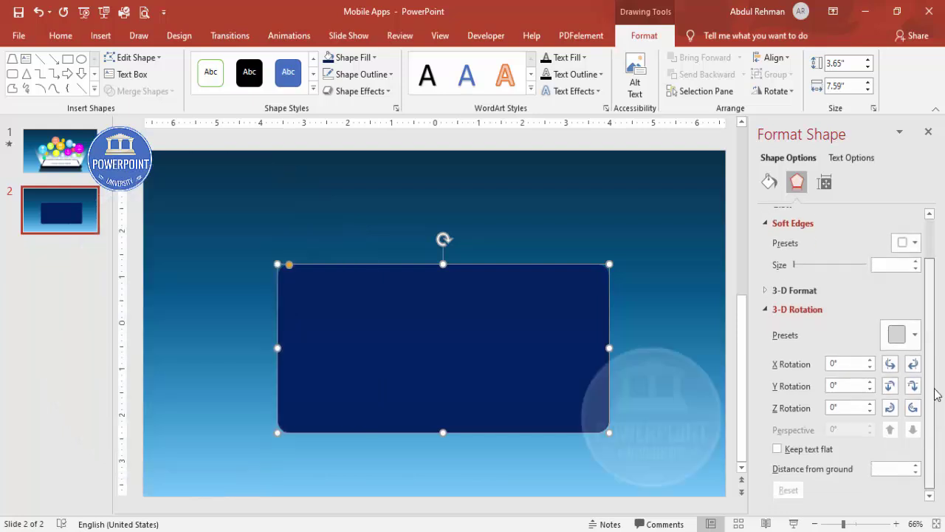
Apply the Perspective: Relaxed Moderately 3-D rotation preset to the rectangle, keeping X at 0°.
{"action": "left_click", "coordinate": [901, 334]}
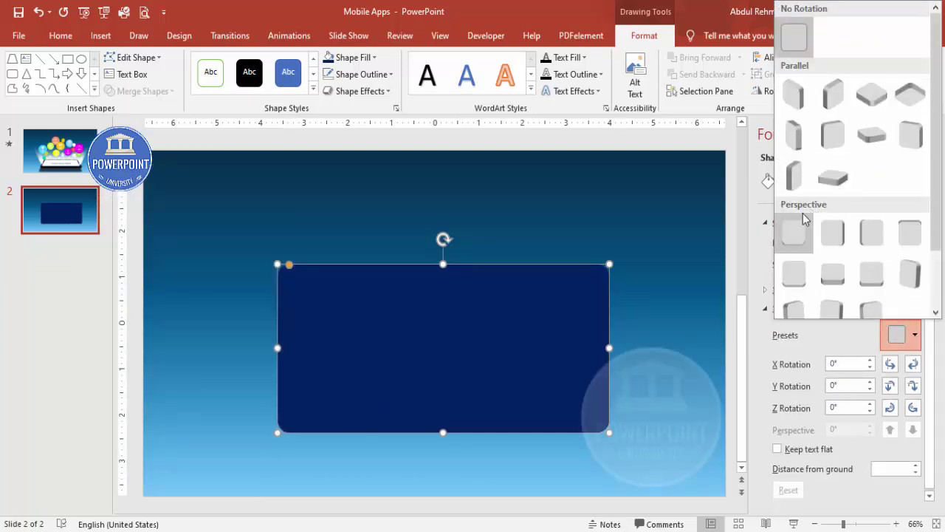
{"action": "left_click", "coordinate": [833, 274]}
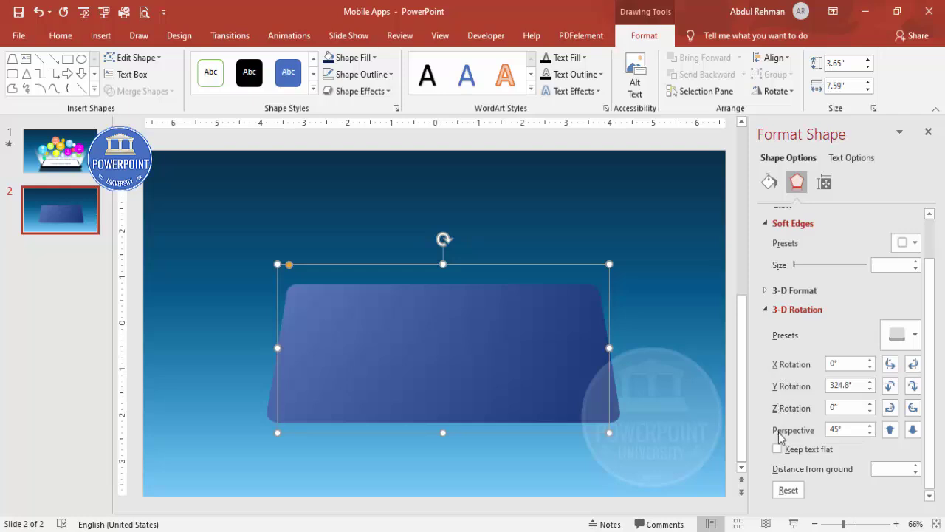
{"action": "left_click", "coordinate": [892, 365]}
{"action": "left_click", "coordinate": [913, 365]}
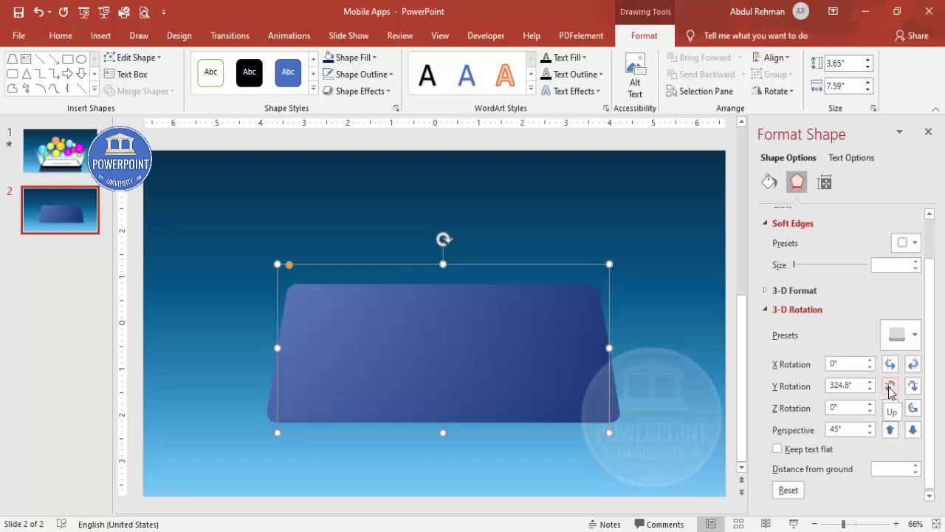
Tip the rectangle back to a 299.8° Y rotation, leaving Z at 0°.
{"action": "left_click", "coordinate": [890, 387]}
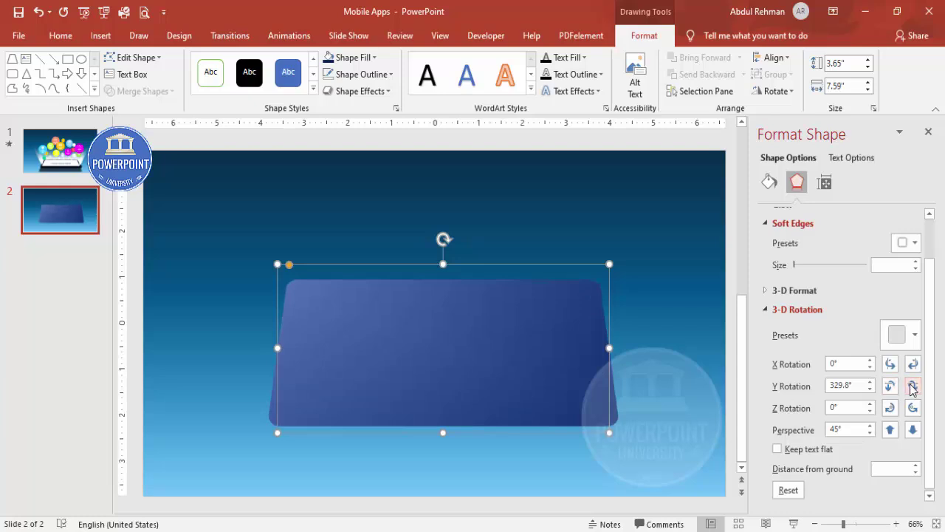
{"action": "left_click", "coordinate": [913, 387]}
{"action": "left_click", "coordinate": [913, 387]}
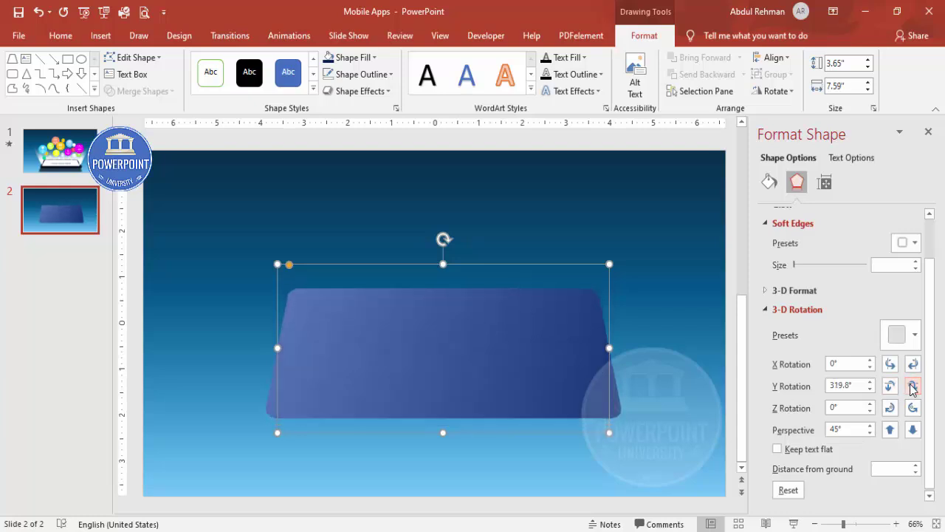
{"action": "left_click", "coordinate": [913, 387]}
{"action": "left_click", "coordinate": [913, 387]}
{"action": "left_click", "coordinate": [912, 387]}
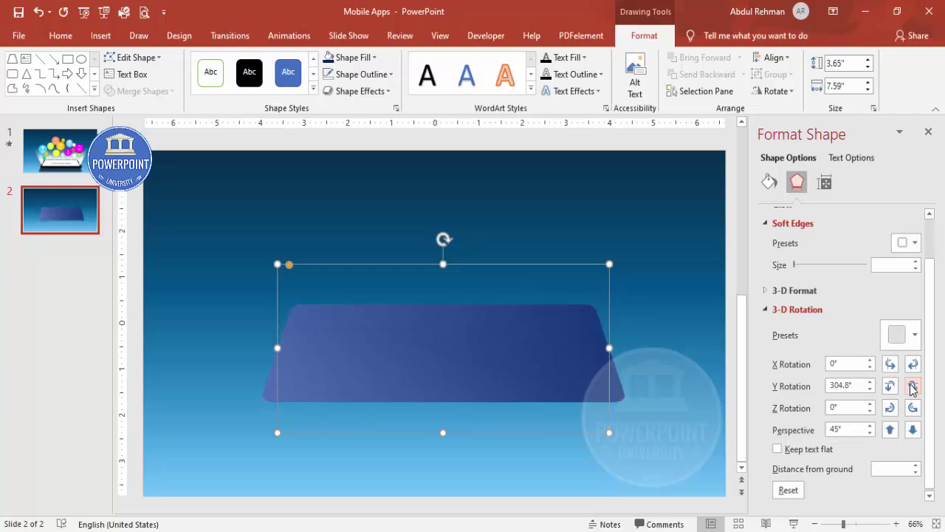
{"action": "left_click", "coordinate": [913, 387]}
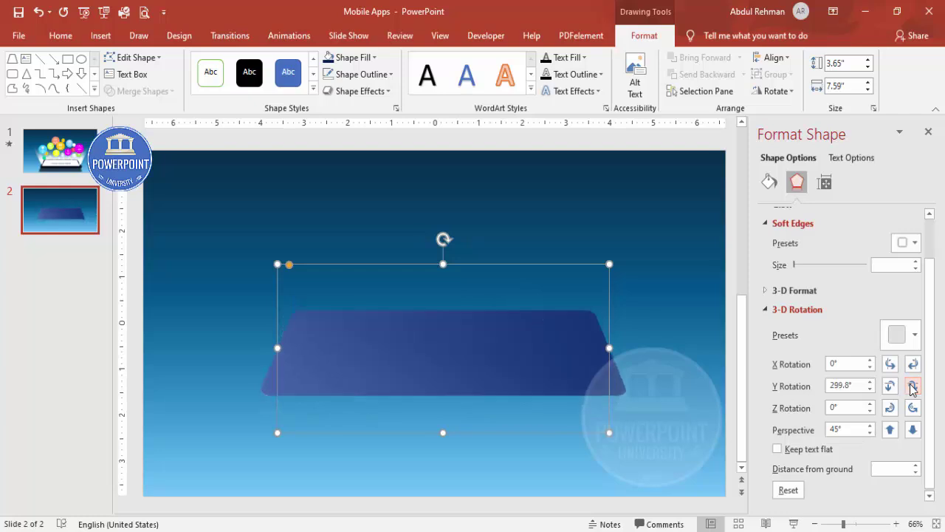
{"action": "left_click", "coordinate": [890, 411]}
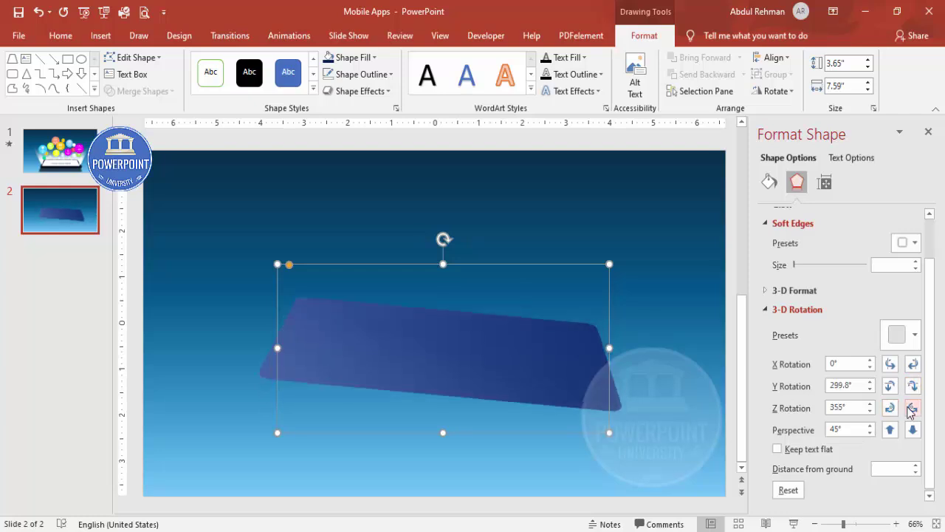
{"action": "left_click", "coordinate": [913, 411]}
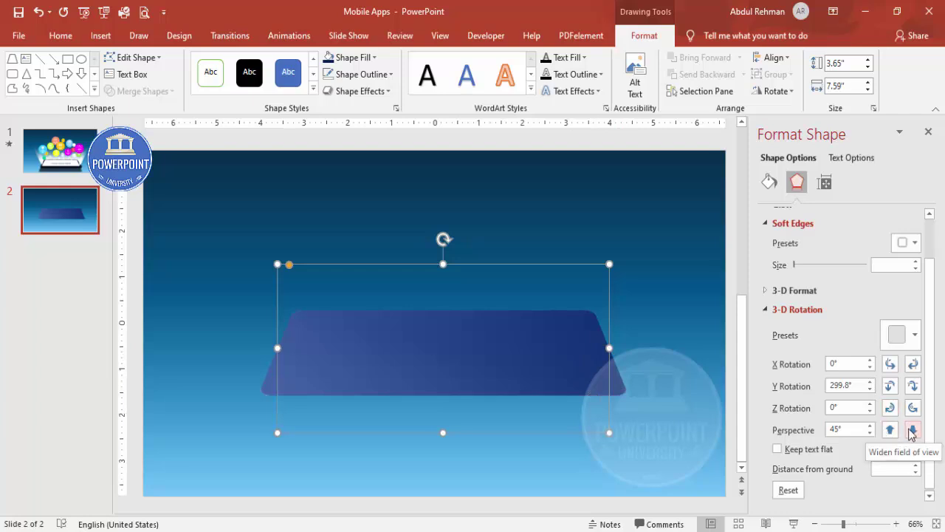
{"action": "scroll", "coordinate": [929, 410], "scroll_direction": "up", "scroll_amount": 1}
{"action": "scroll", "coordinate": [929, 408], "scroll_direction": "up", "scroll_amount": 3}
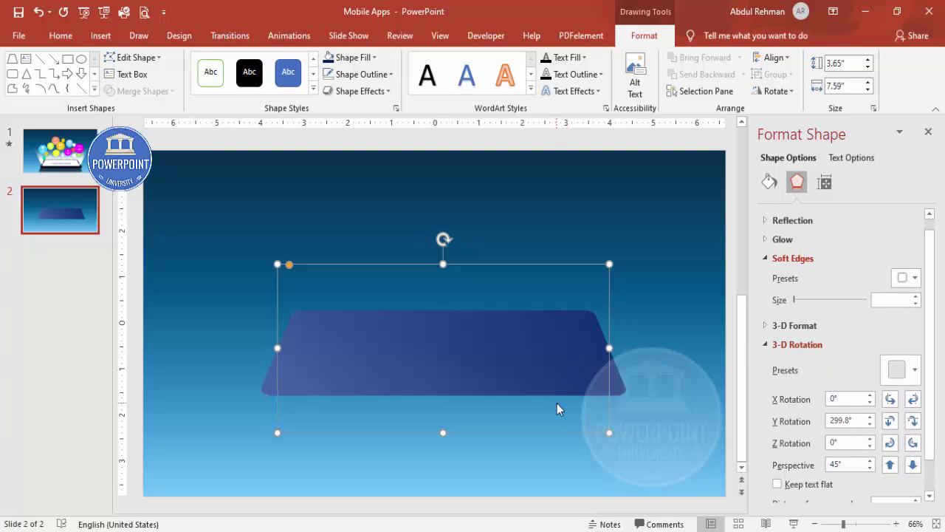
Increase the blue base's 3-D depth in 3-D Format to give it thickness.
{"action": "left_click", "coordinate": [766, 326]}
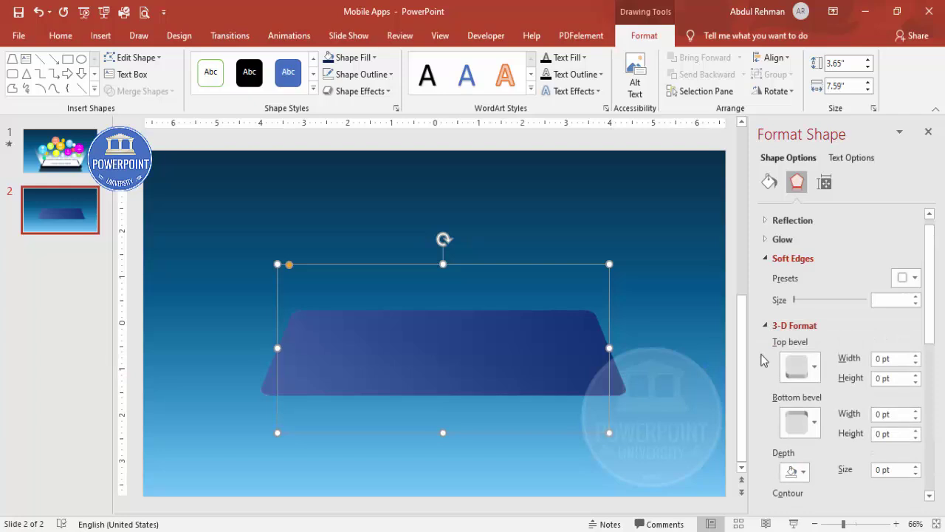
{"action": "left_click_drag", "start_coordinate": [935, 333], "coordinate": [939, 394]}
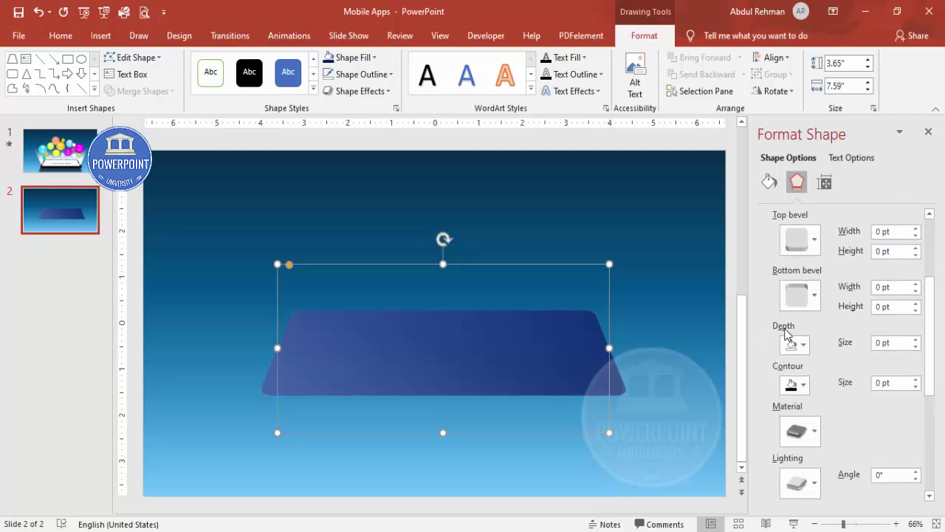
{"action": "left_click", "coordinate": [917, 341]}
{"action": "left_click", "coordinate": [918, 341]}
{"action": "left_click", "coordinate": [917, 340]}
{"action": "left_click", "coordinate": [917, 341]}
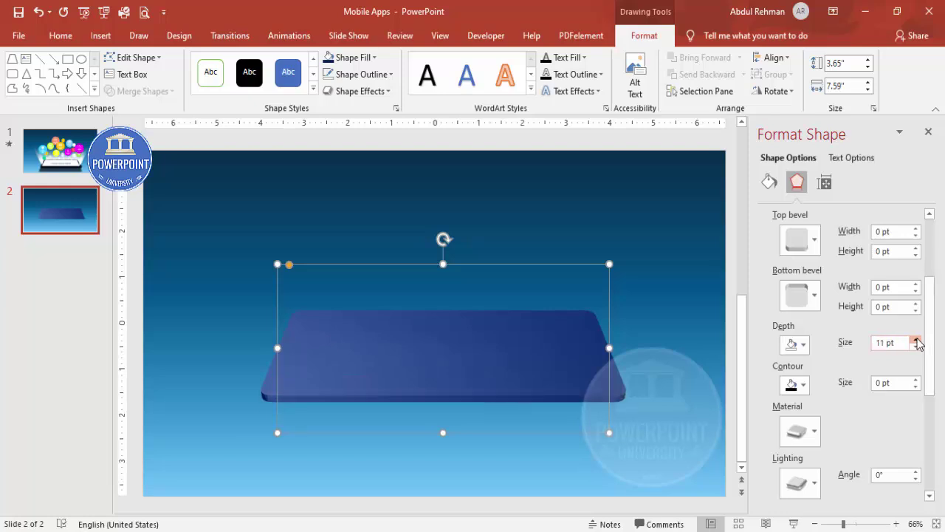
{"action": "left_click", "coordinate": [918, 341]}
{"action": "left_click", "coordinate": [917, 340]}
{"action": "left_click", "coordinate": [917, 341]}
{"action": "left_click", "coordinate": [917, 341]}
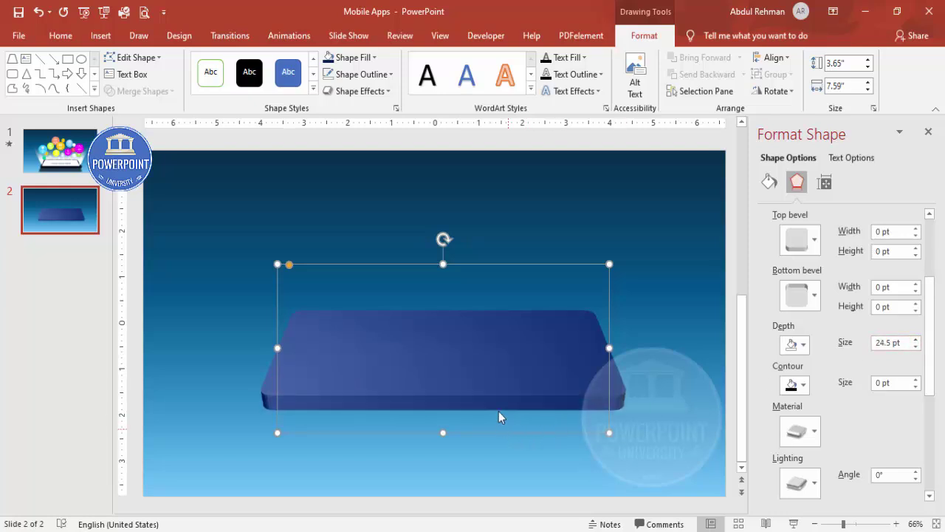
Move the base lower and slightly left, and trim its depth to 24 pt.
{"action": "left_click_drag", "start_coordinate": [498, 417], "coordinate": [490, 446]}
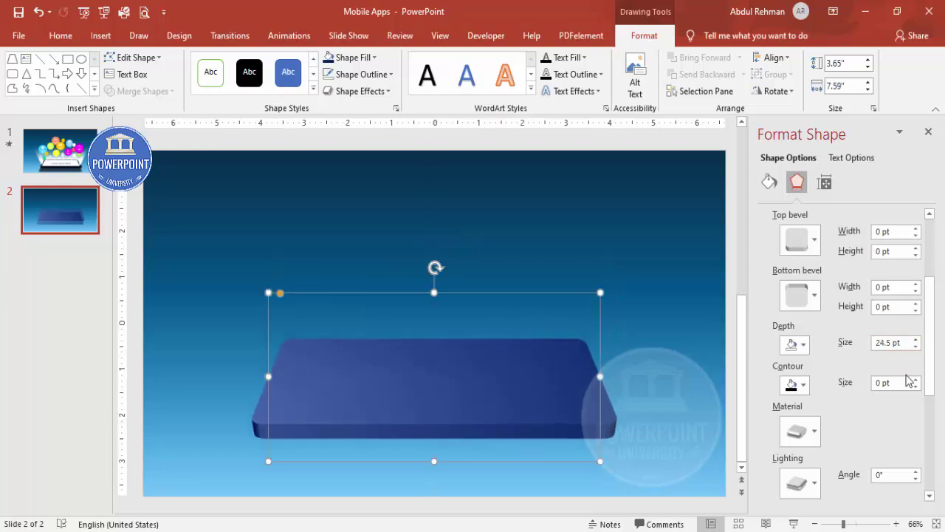
{"action": "left_click", "coordinate": [916, 347]}
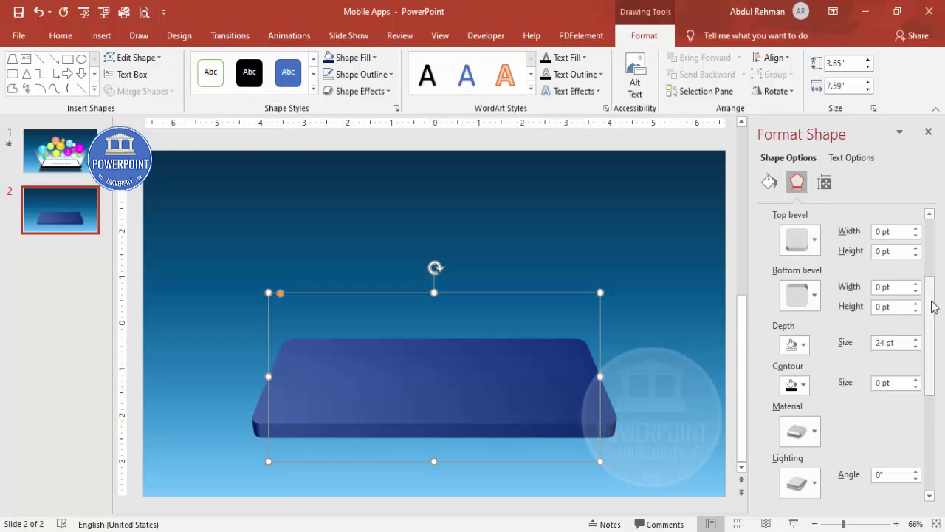
{"action": "left_click_drag", "start_coordinate": [931, 306], "coordinate": [932, 348]}
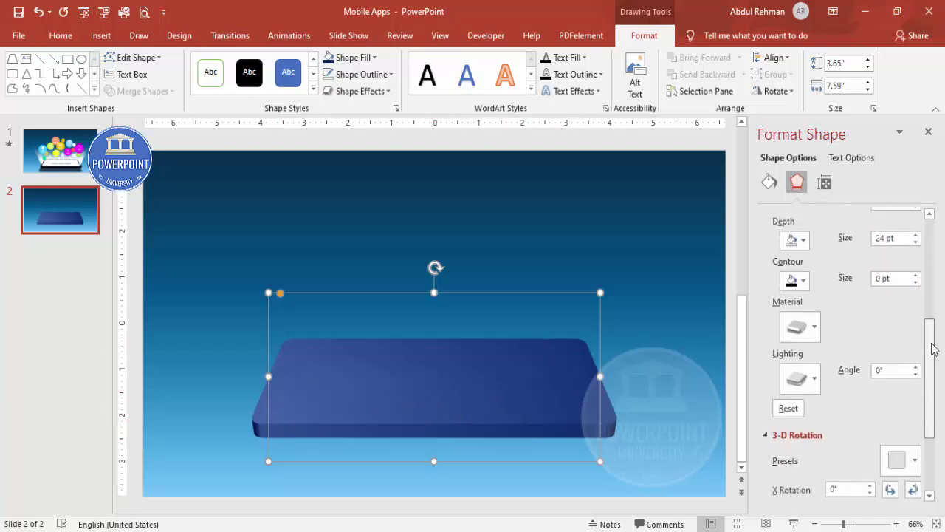
Apply the second Special lighting preset to darken the blue base.
{"action": "left_click", "coordinate": [798, 378]}
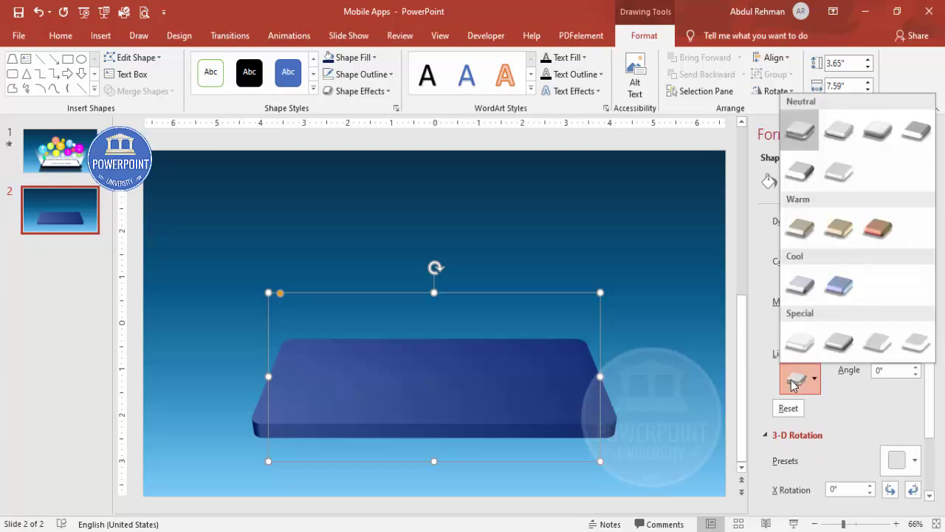
{"action": "left_click", "coordinate": [841, 347]}
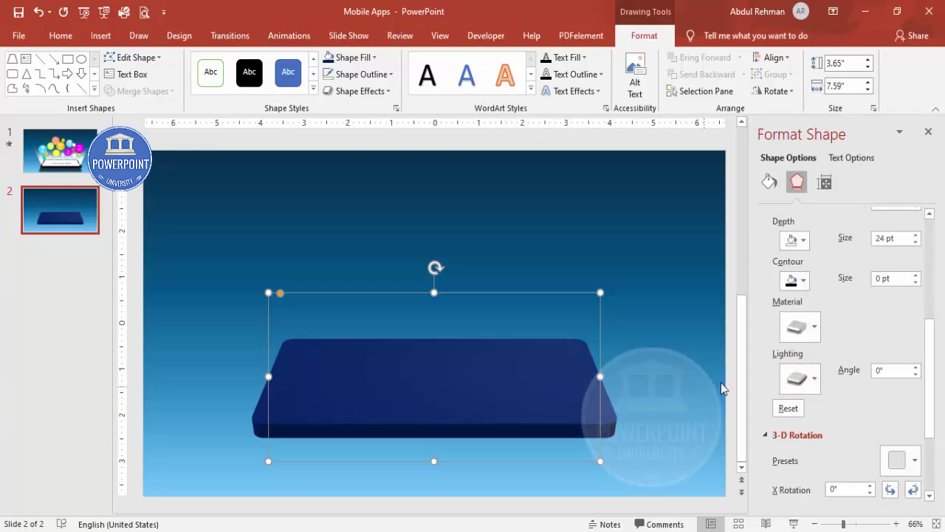
{"action": "left_click", "coordinate": [796, 380]}
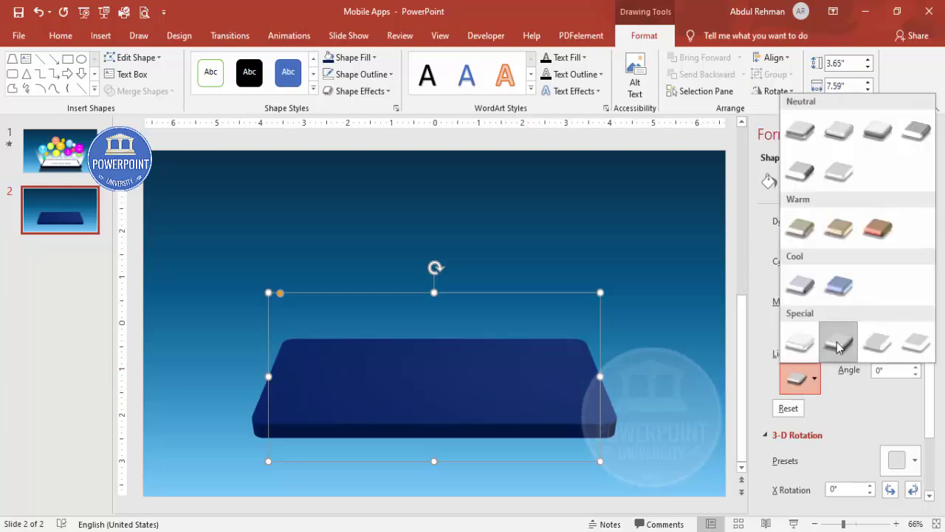
{"action": "left_click", "coordinate": [672, 346]}
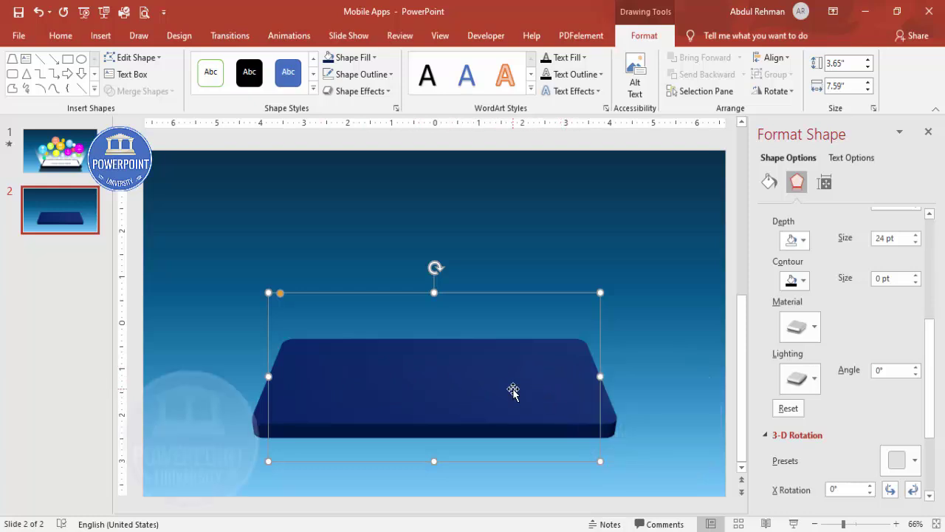
Ctrl-drag a copy of the base above the original and fill the copy black.
{"action": "left_click_drag", "start_coordinate": [513, 388], "coordinate": [506, 266]}
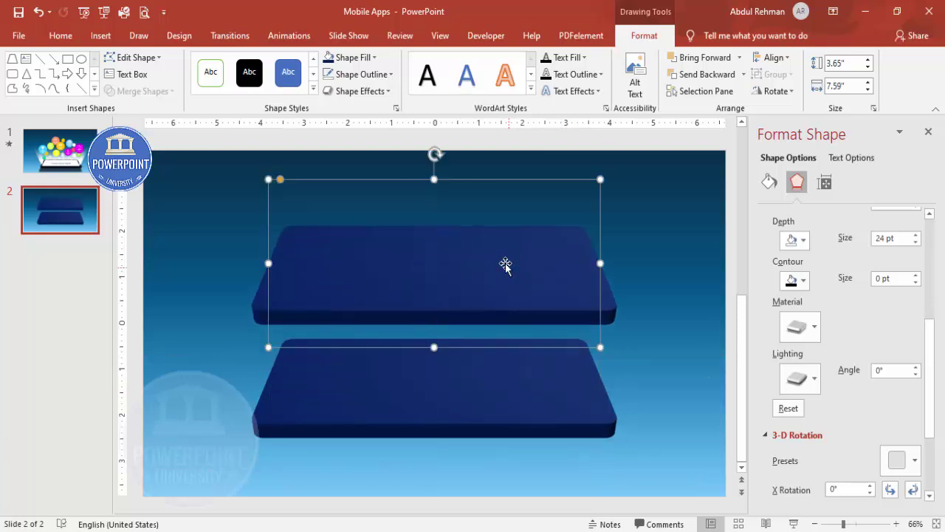
{"action": "left_click", "coordinate": [363, 58]}
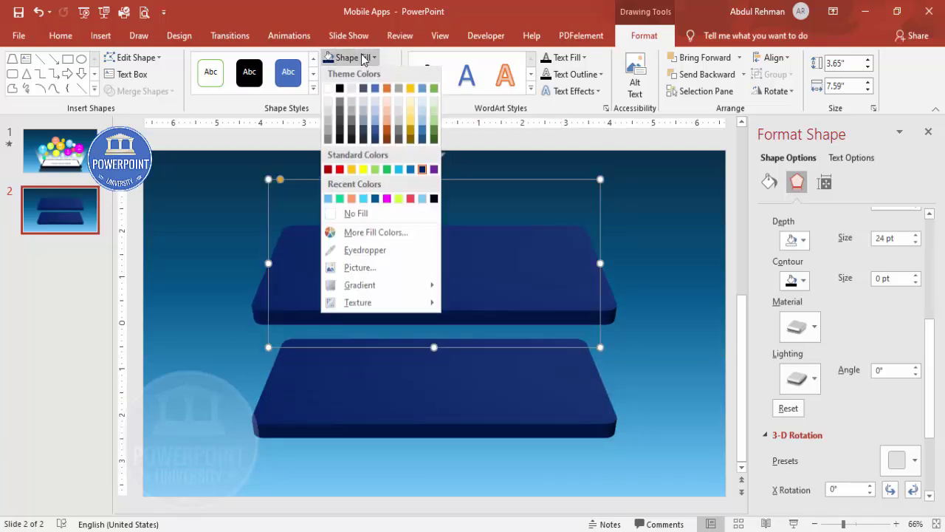
{"action": "left_click", "coordinate": [434, 198]}
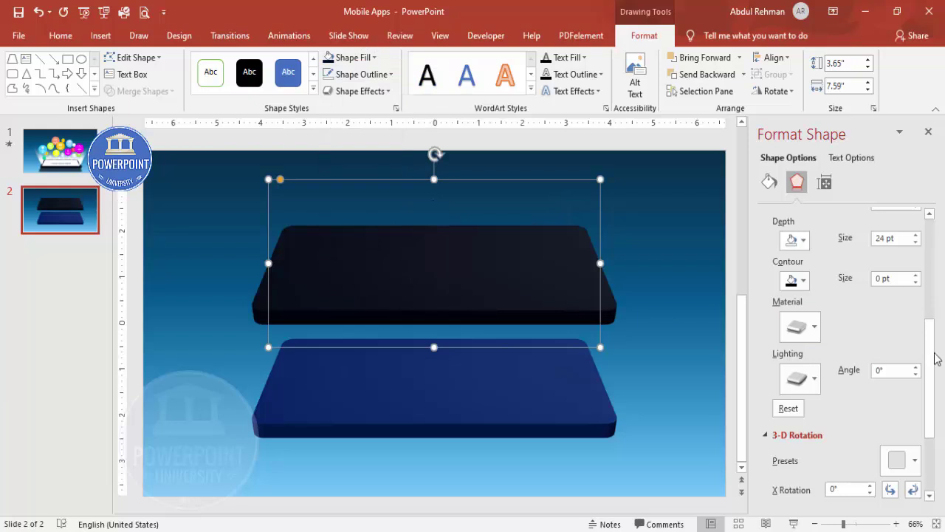
{"action": "left_click_drag", "start_coordinate": [935, 358], "coordinate": [930, 319]}
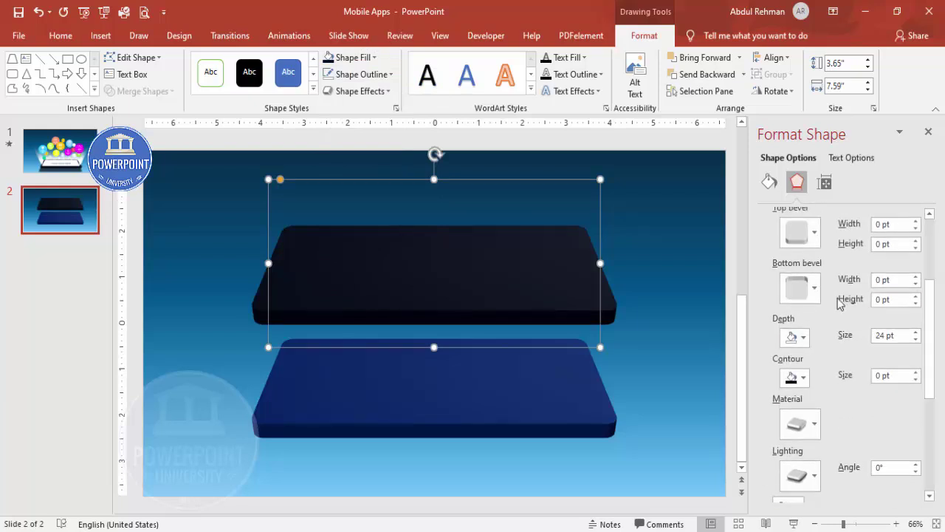
Lower the black copy's depth to 0 pt and shrink it to 3.51" by 7.3".
{"action": "left_click", "coordinate": [916, 340]}
{"action": "left_click", "coordinate": [916, 341]}
{"action": "left_click", "coordinate": [916, 340]}
{"action": "left_click", "coordinate": [915, 341]}
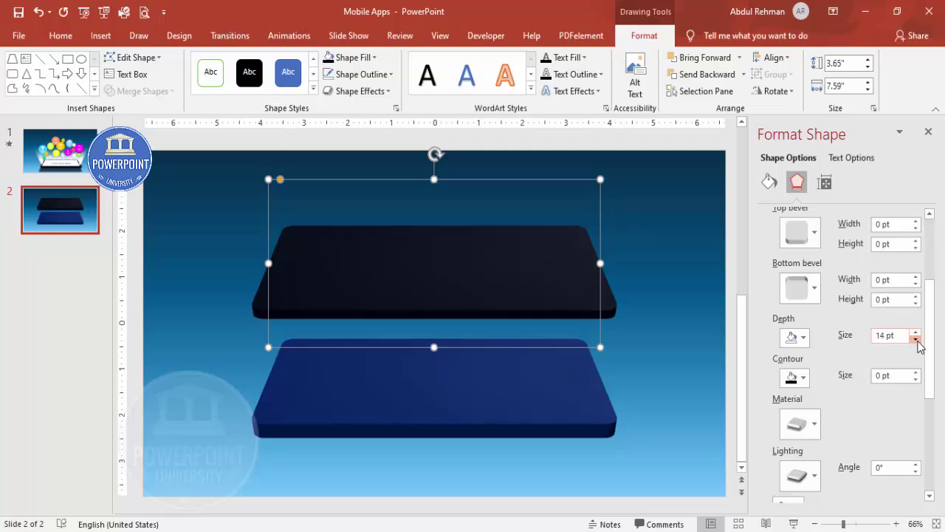
{"action": "left_click", "coordinate": [916, 341]}
{"action": "left_click", "coordinate": [916, 340]}
{"action": "left_click", "coordinate": [916, 340]}
{"action": "left_click", "coordinate": [916, 340]}
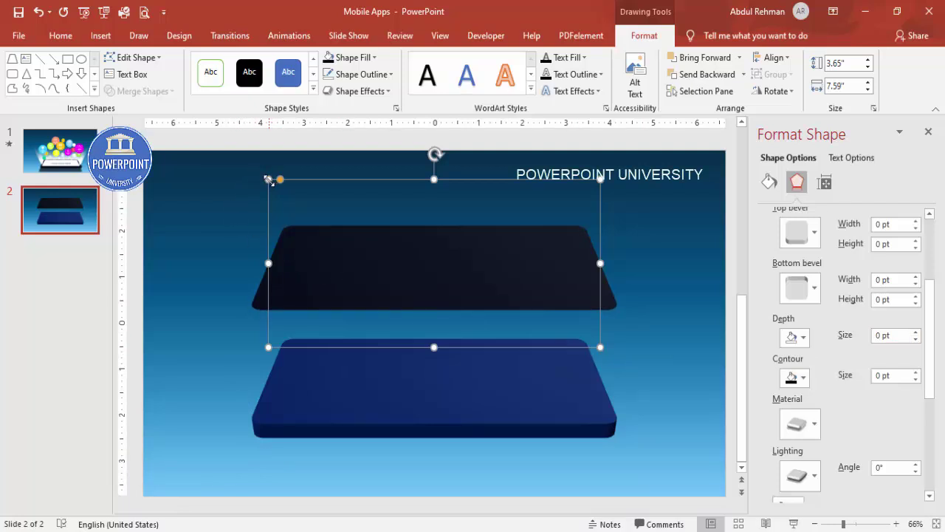
{"action": "left_click_drag", "start_coordinate": [269, 179], "coordinate": [280, 192]}
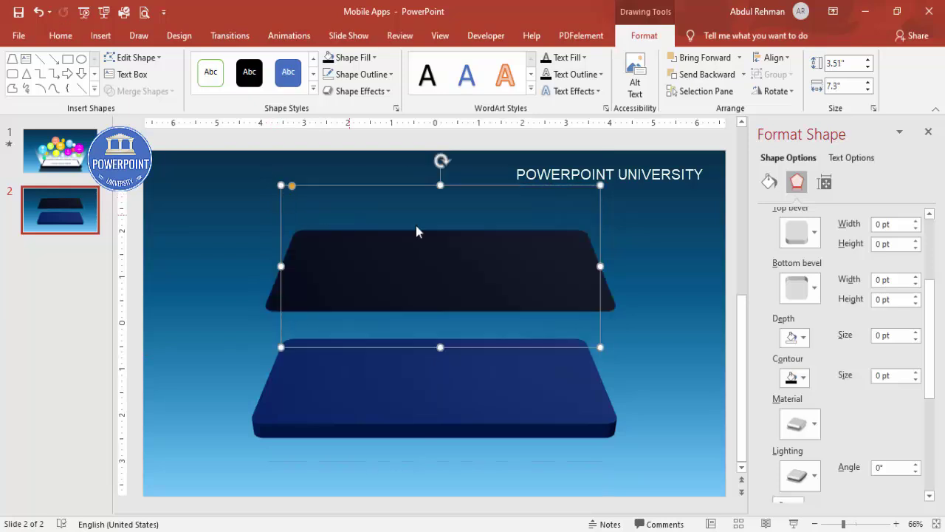
{"action": "left_click", "coordinate": [515, 404]}
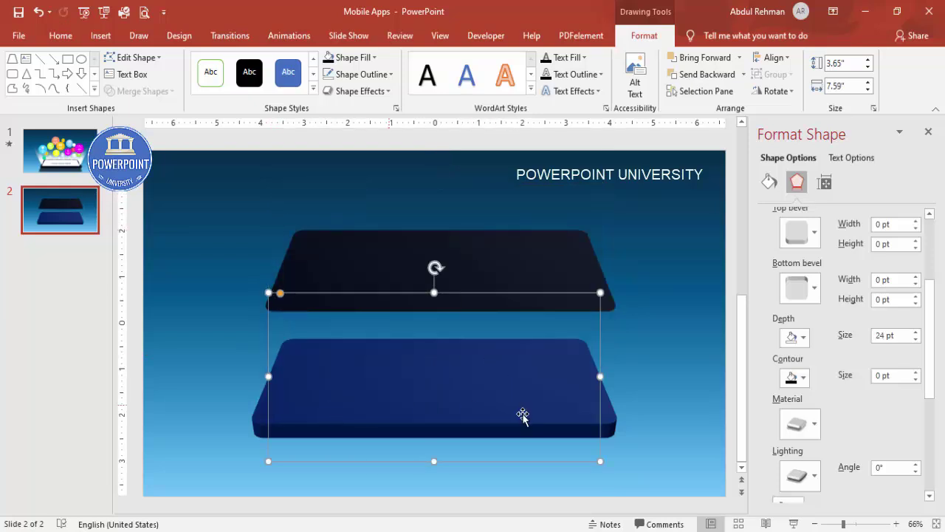
Give the blue base a 6 pt Circle top bevel.
{"action": "left_click_drag", "start_coordinate": [930, 317], "coordinate": [932, 287]}
{"action": "left_click", "coordinate": [798, 298]}
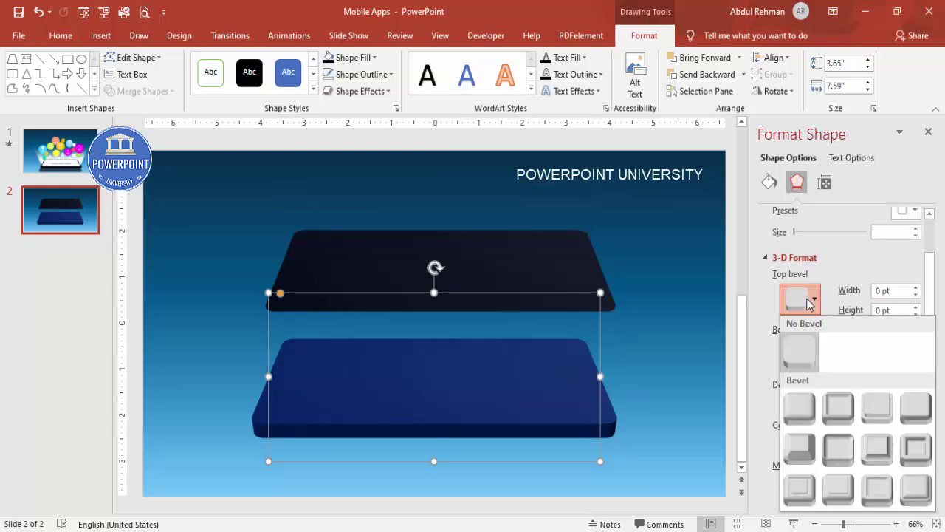
{"action": "left_click", "coordinate": [800, 408]}
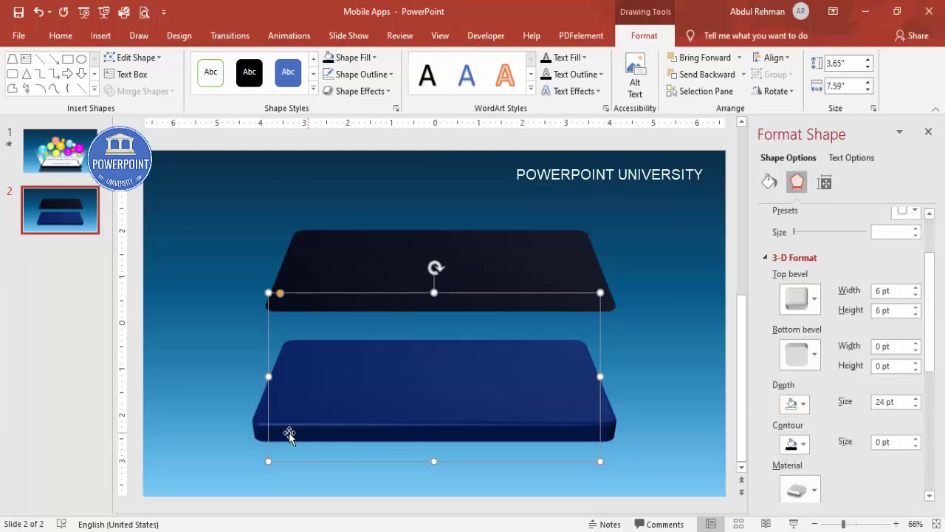
Move the flat black panel down so it sits inset on the blue base.
{"action": "left_click", "coordinate": [606, 263]}
{"action": "left_click", "coordinate": [325, 267]}
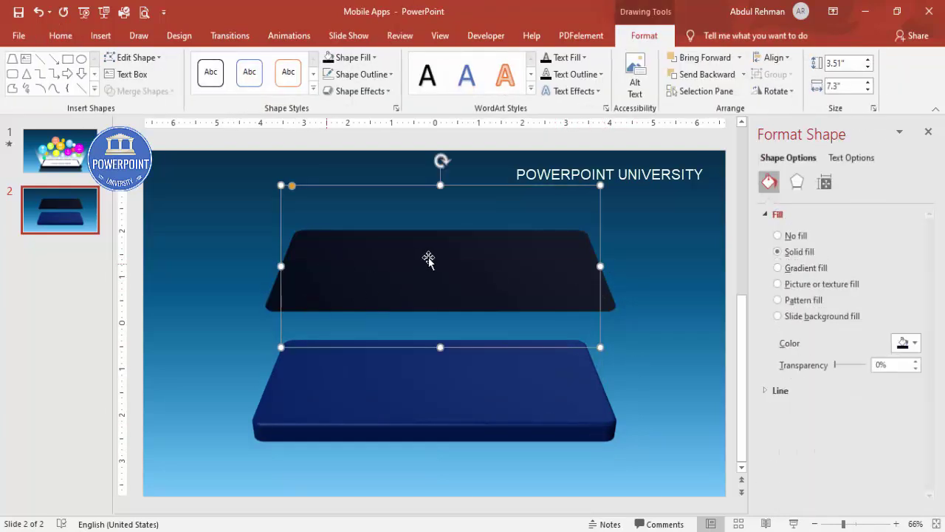
{"action": "left_click_drag", "start_coordinate": [428, 259], "coordinate": [421, 368]}
{"action": "left_click_drag", "start_coordinate": [421, 367], "coordinate": [422, 367]}
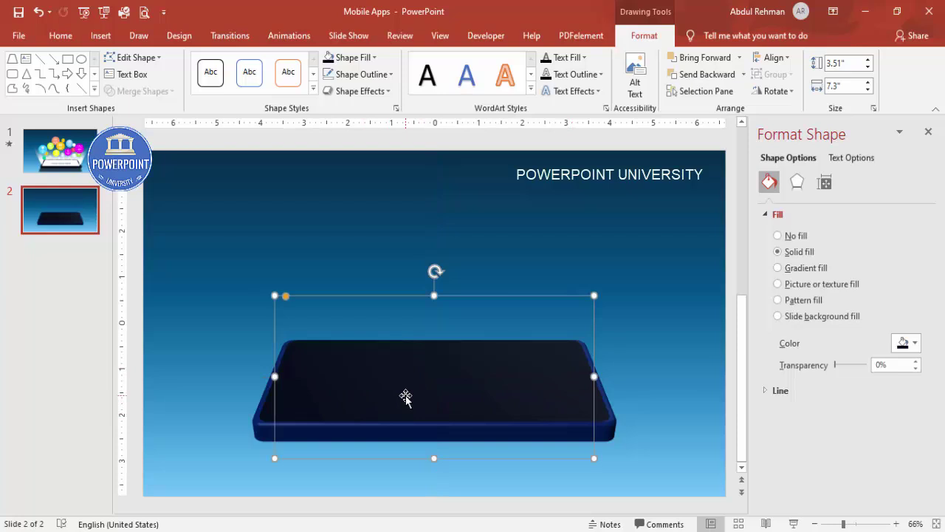
Duplicate the black panel above the original and fill the copy with white.
{"action": "left_click_drag", "start_coordinate": [406, 397], "coordinate": [416, 284]}
{"action": "left_click", "coordinate": [344, 58]}
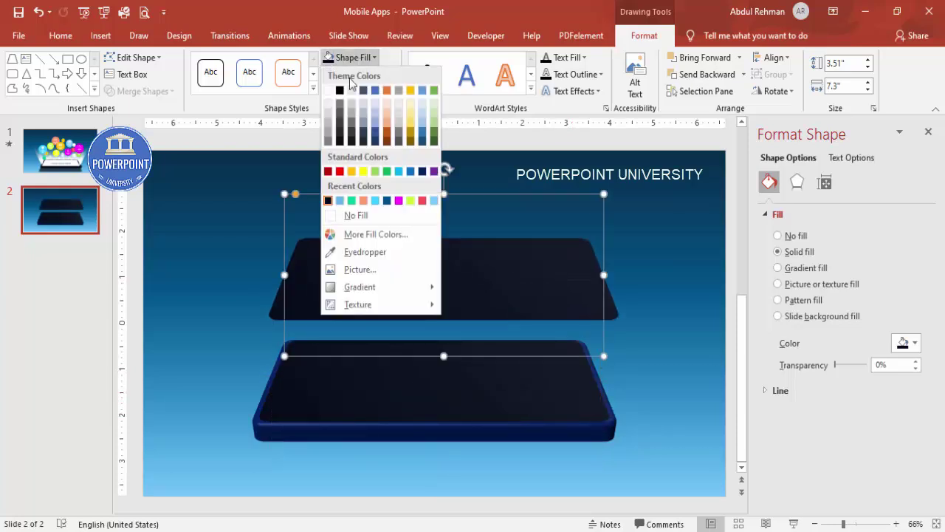
{"action": "left_click", "coordinate": [330, 92]}
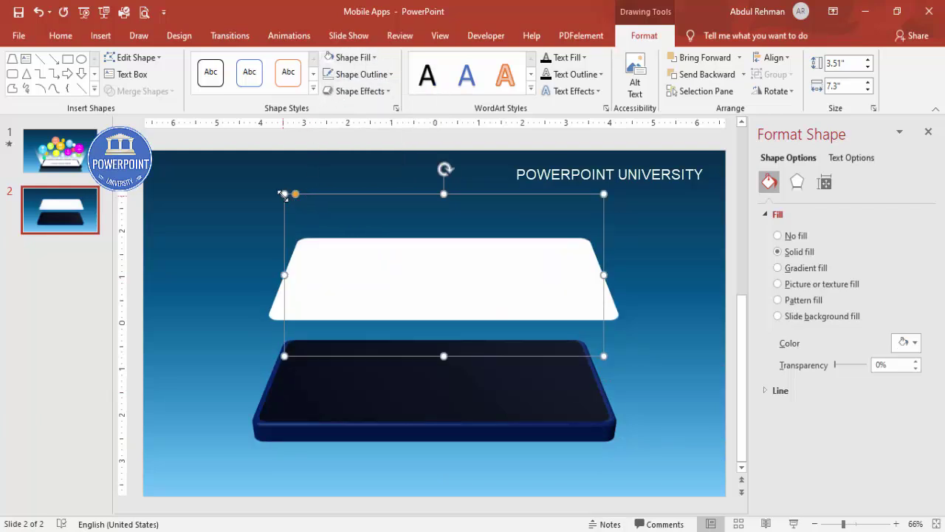
Shrink the white copy to 3.33" by 6.93" and inset it on the black panel.
{"action": "left_click_drag", "start_coordinate": [282, 194], "coordinate": [301, 206]}
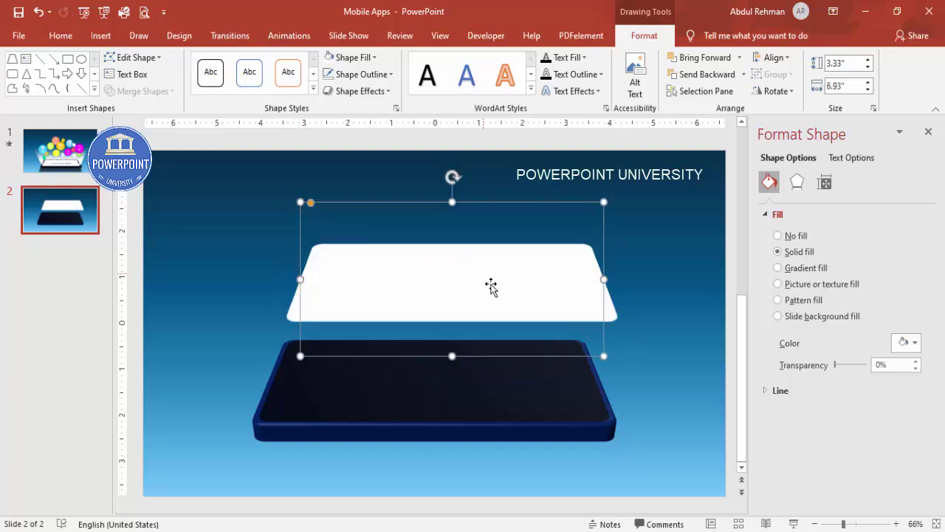
{"action": "left_click_drag", "start_coordinate": [489, 286], "coordinate": [471, 381]}
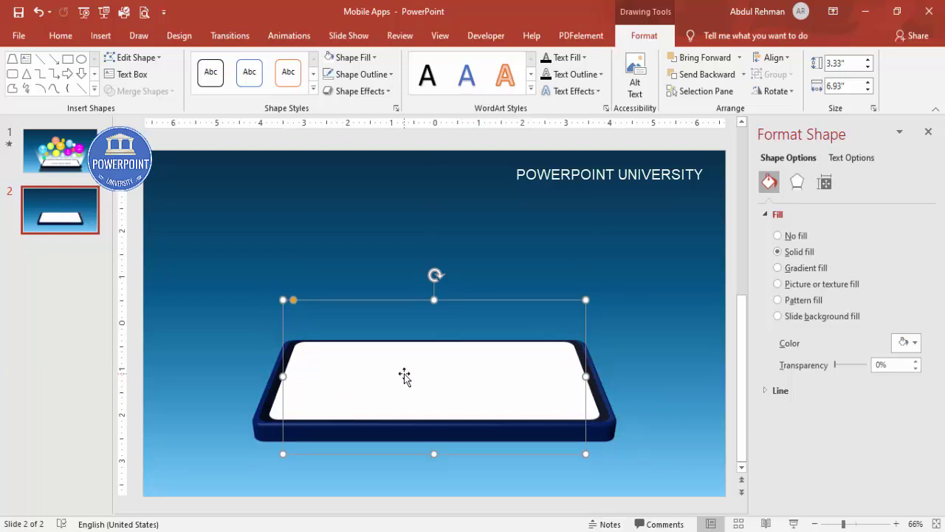
{"action": "left_click", "coordinate": [492, 245]}
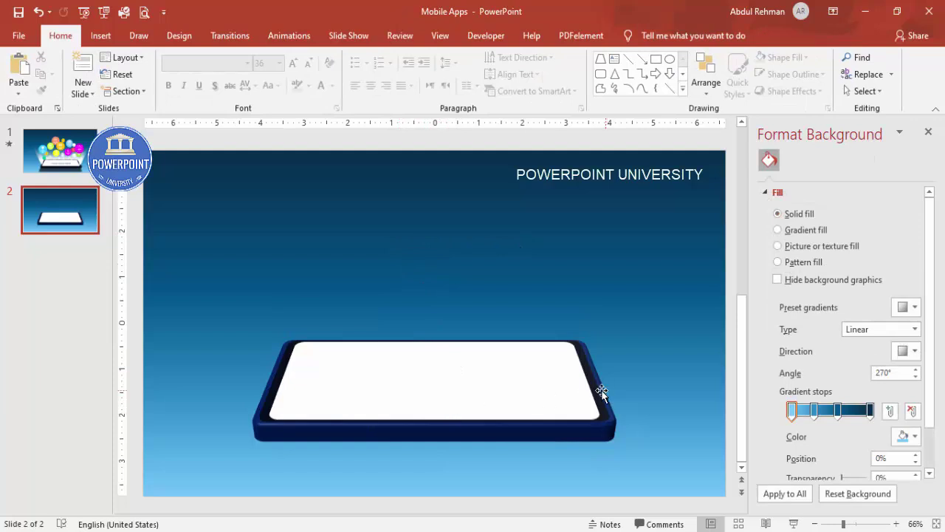